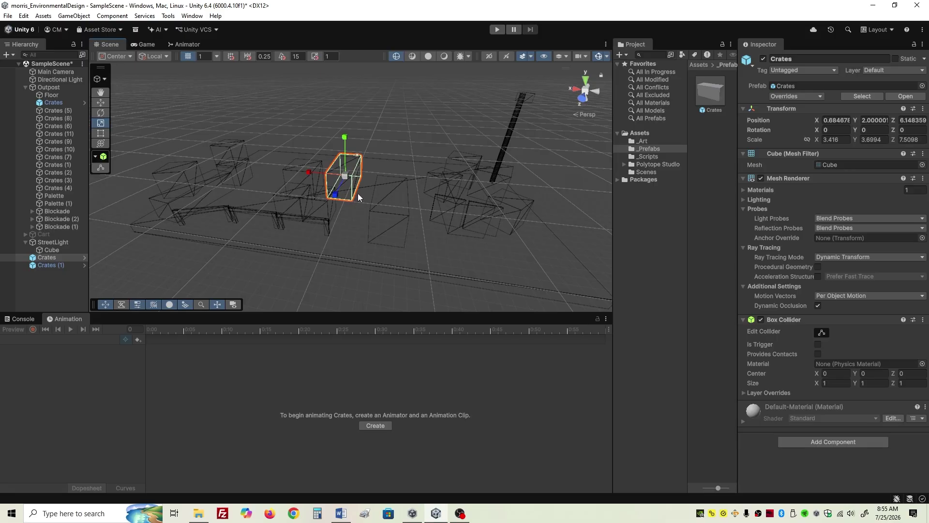
Step: Select the front crate, Crates (1), and switch the scene view to shaded display
scroll(384, 183, "up", 2)
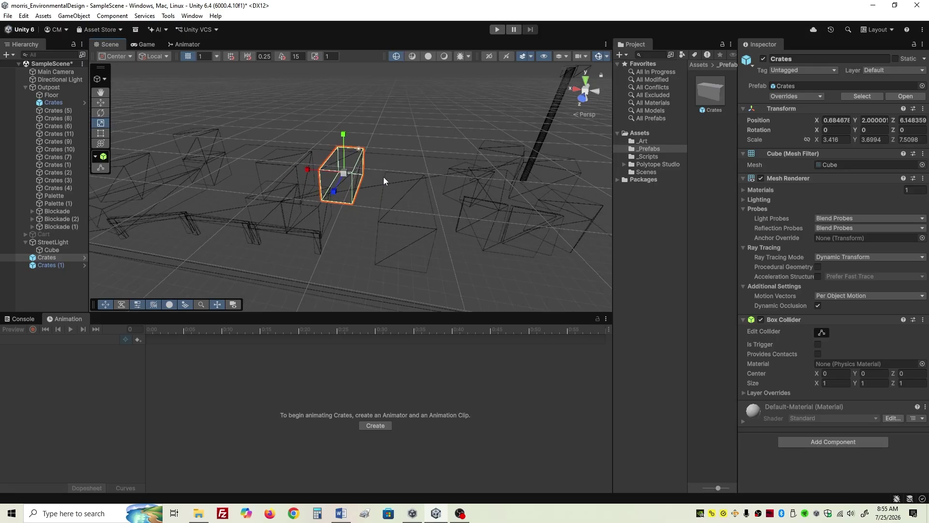
left_click(395, 226)
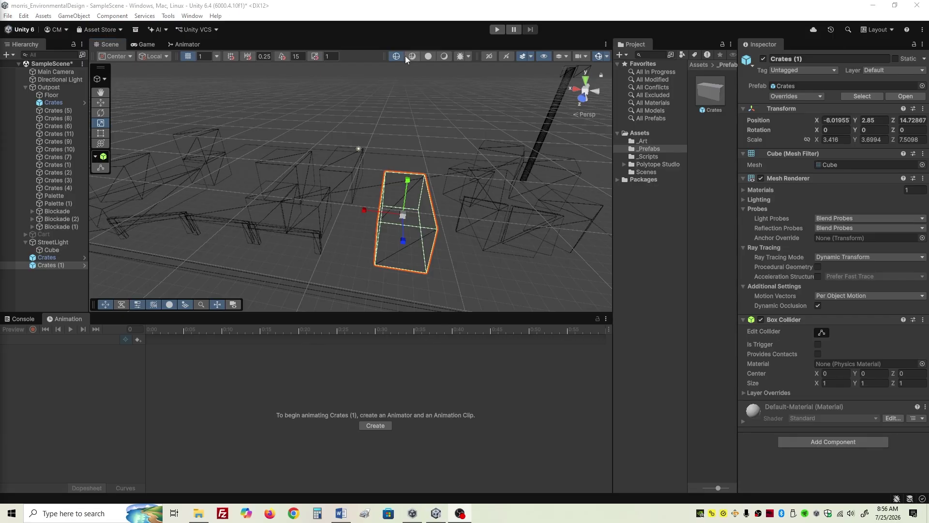
left_click(427, 55)
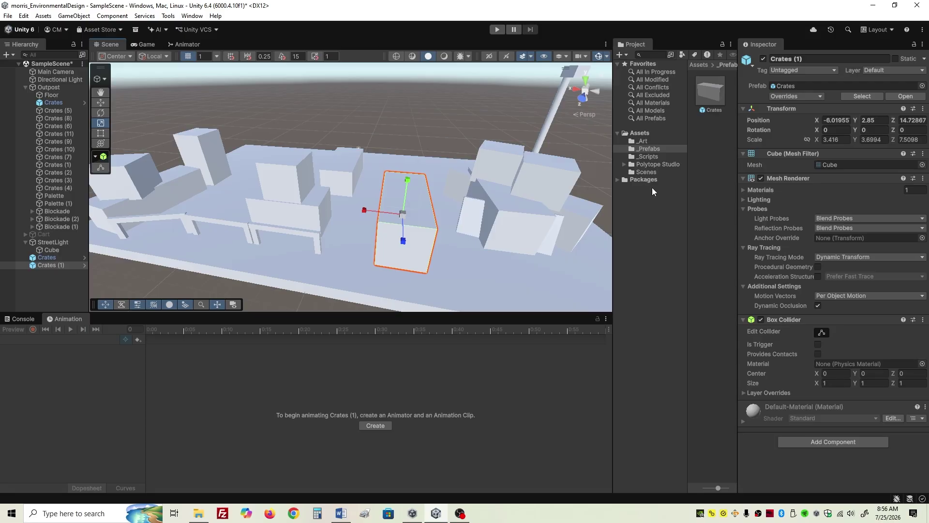
Step: Extract the PoeWalk model's embedded materials into the _Art folder
left_click(649, 141)
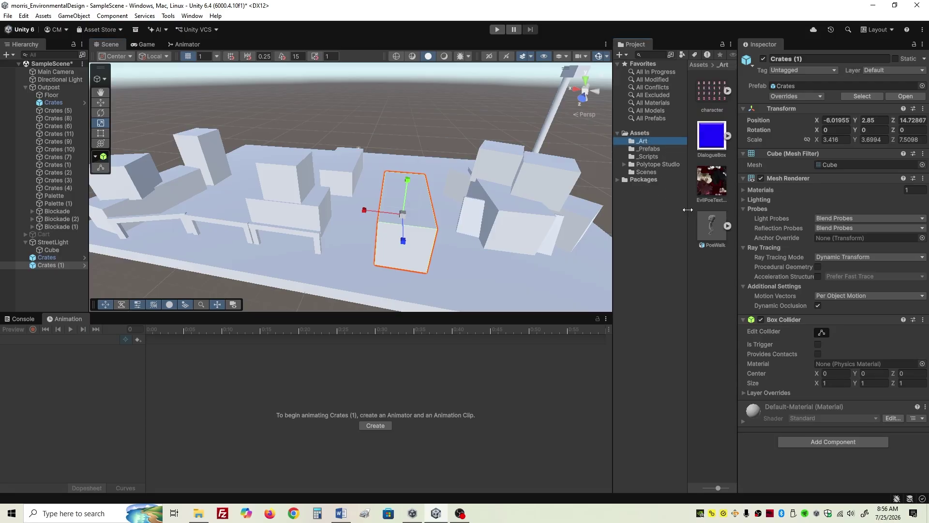
left_click(710, 227)
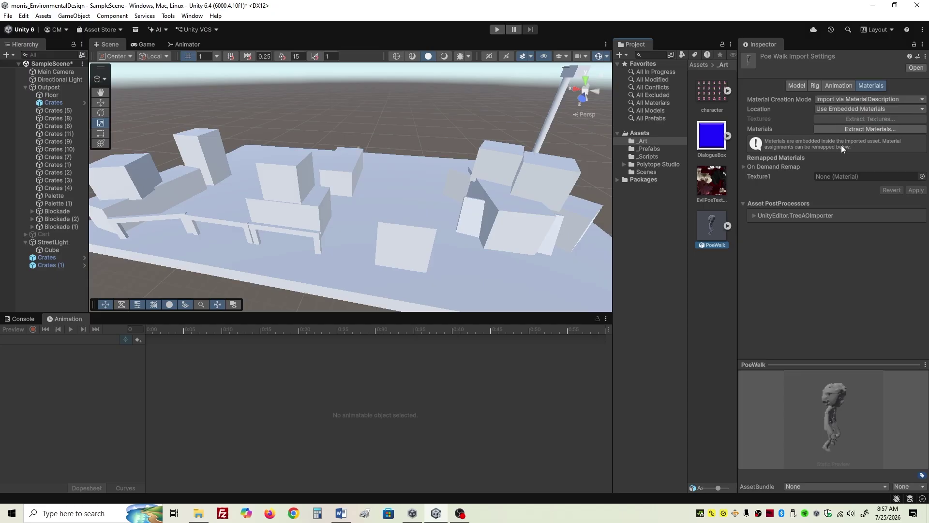
left_click(853, 128)
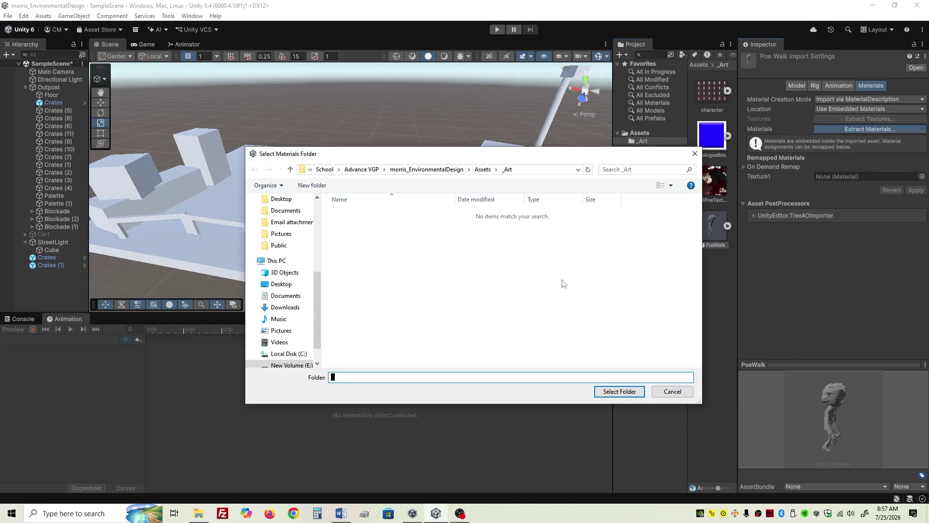
left_click(602, 393)
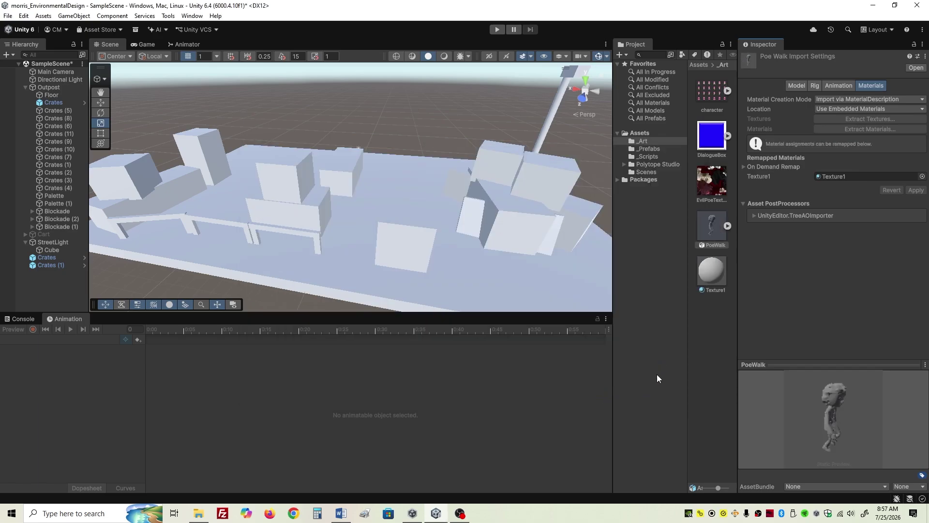
Step: Assign the EvilPoe texture image as the Albedo map of the Texture1 material
left_click(710, 286)
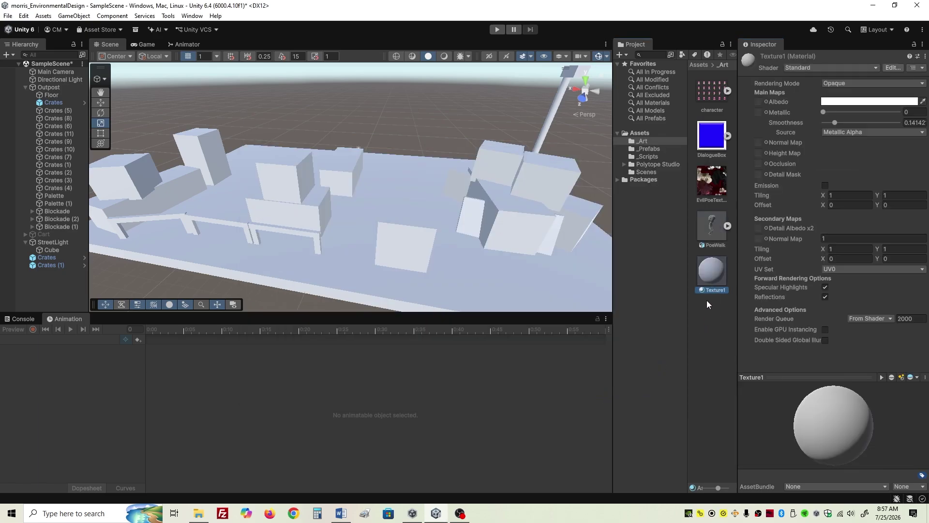
left_click_drag(712, 183, 759, 101)
left_click(716, 275)
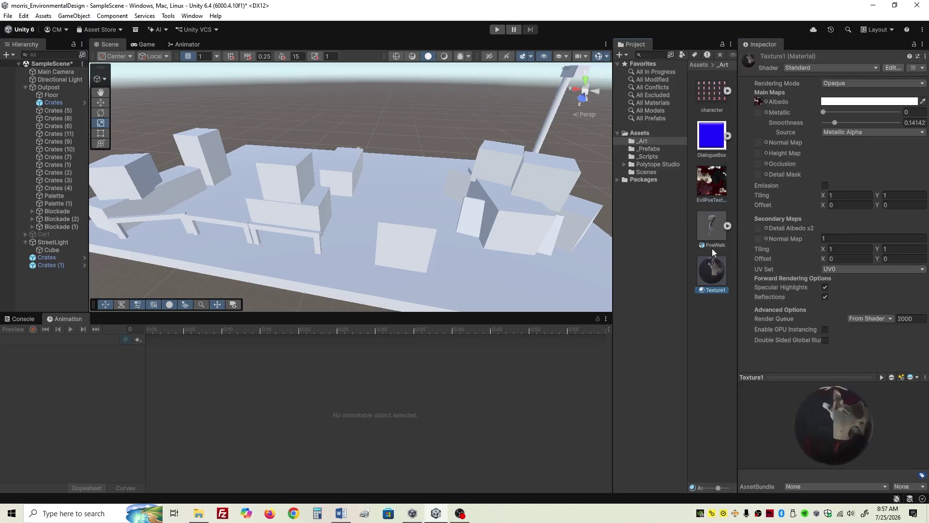
Step: Place the PoeWalk model in the scene above the crates and set its scale to 4 on X, Y and Z
left_click_drag(713, 223, 393, 205)
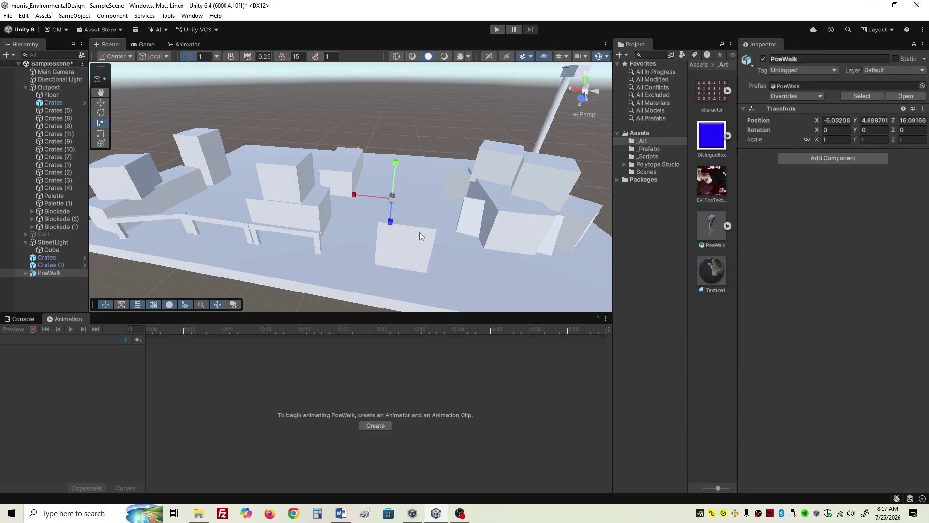
left_click(836, 140)
type("4")
key("Tab")
type("4")
key("Tab")
type("4")
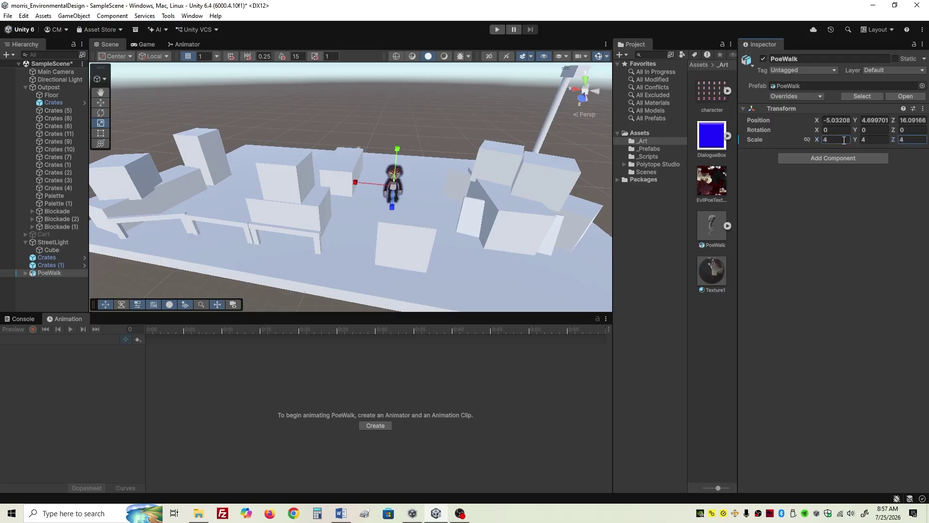
type("f")
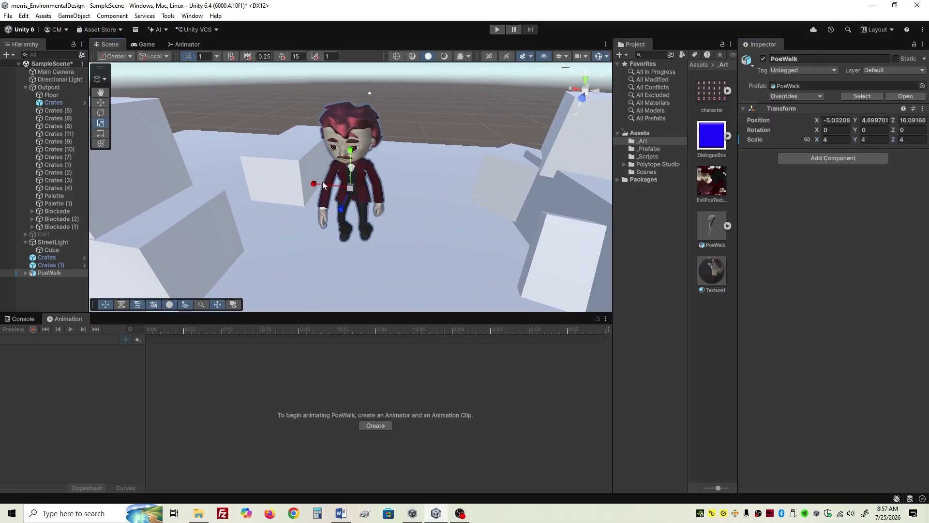
left_click_drag(388, 184, 715, 155, "alt")
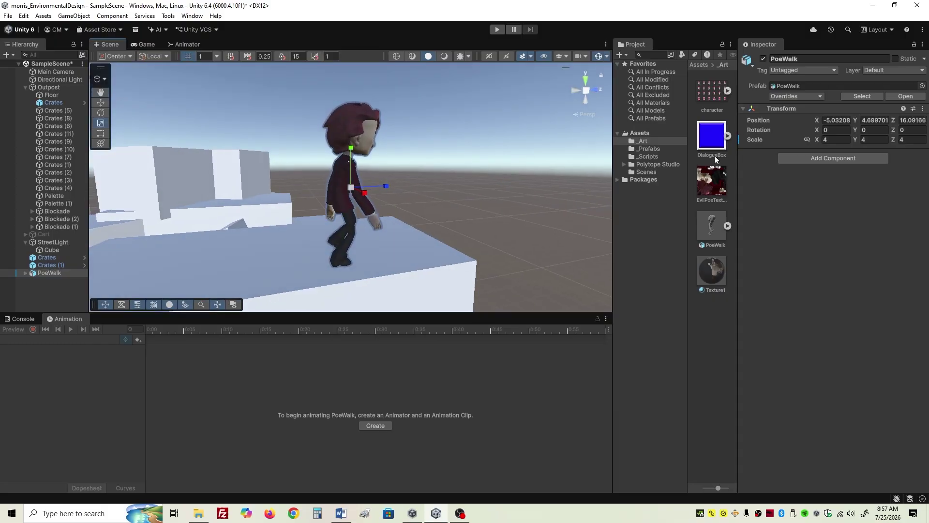
left_click(712, 271)
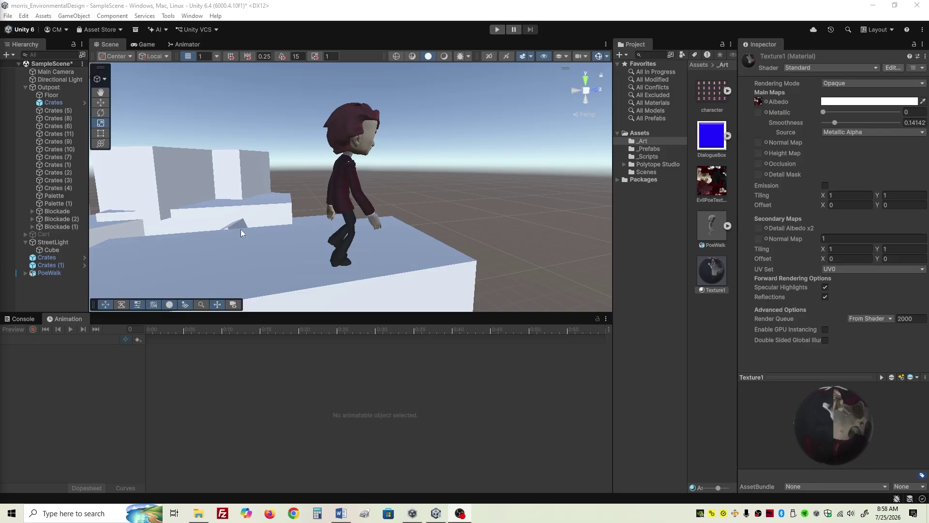
Step: Open the Unity Asset Store in the browser and go to the 3D Environments category
left_click(211, 7)
left_click(196, 16)
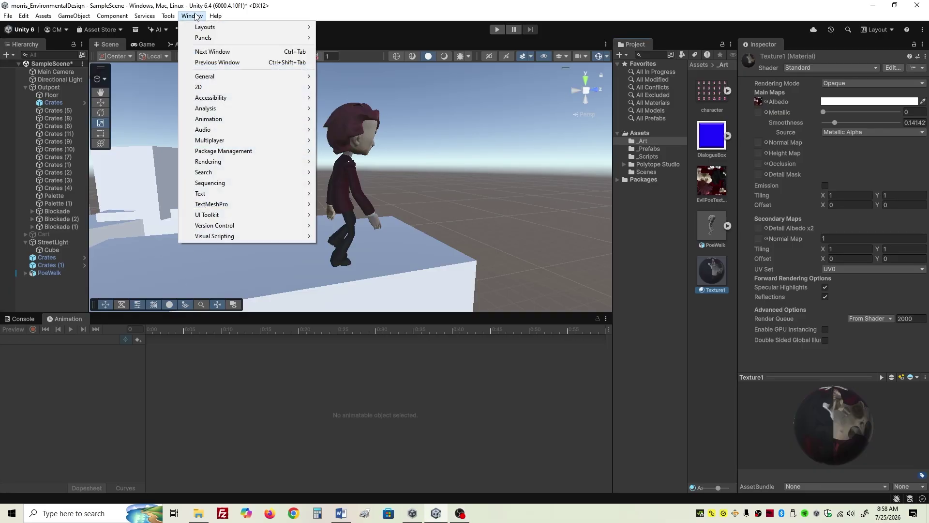
mouse_move(260, 155)
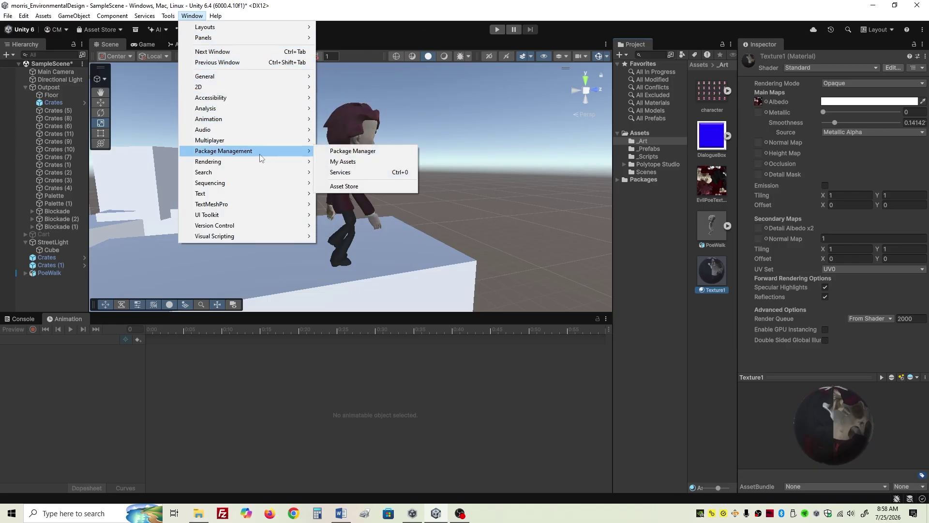
left_click(347, 185)
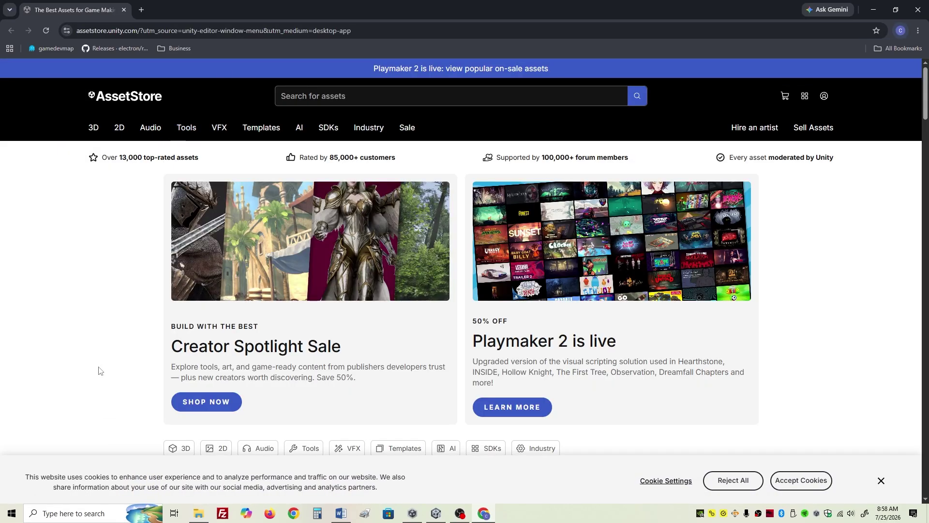
mouse_move(91, 129)
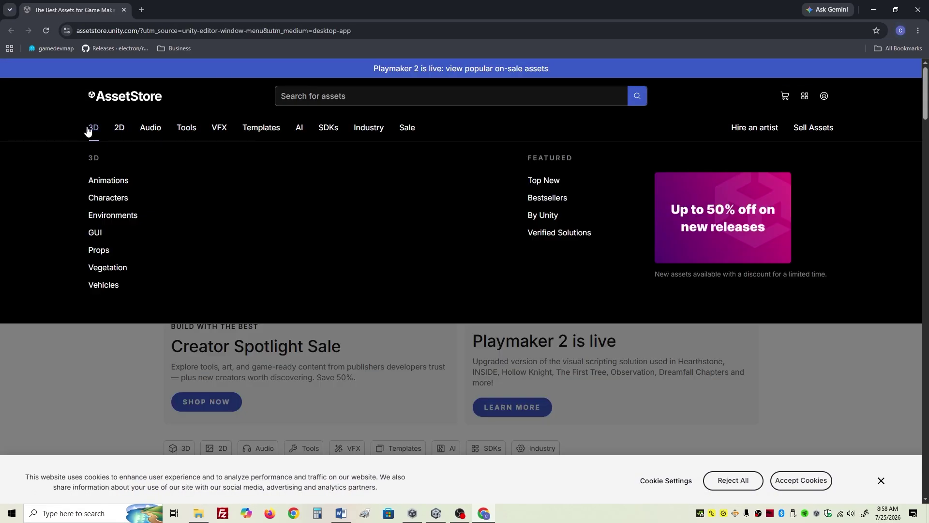
left_click(97, 215)
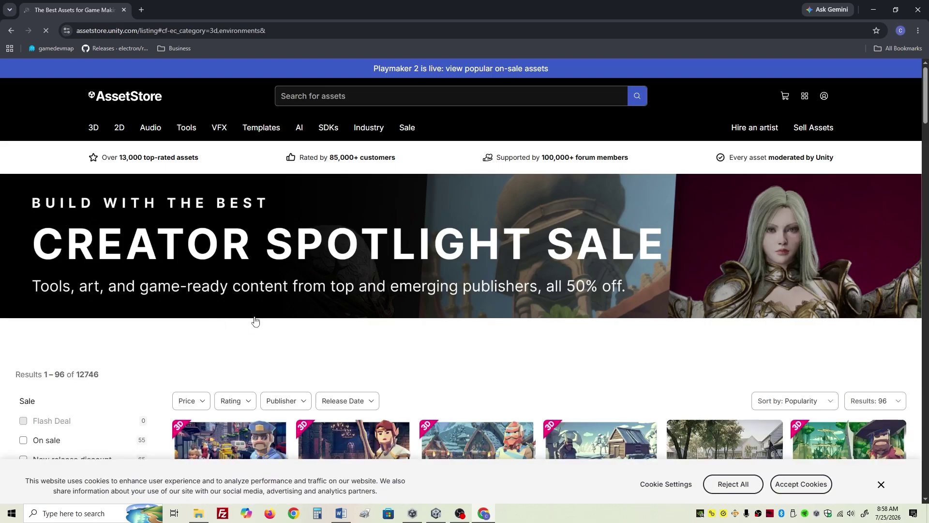
Step: Filter the 3D environment assets by price to show only Free ones
scroll(382, 281, "down", 5)
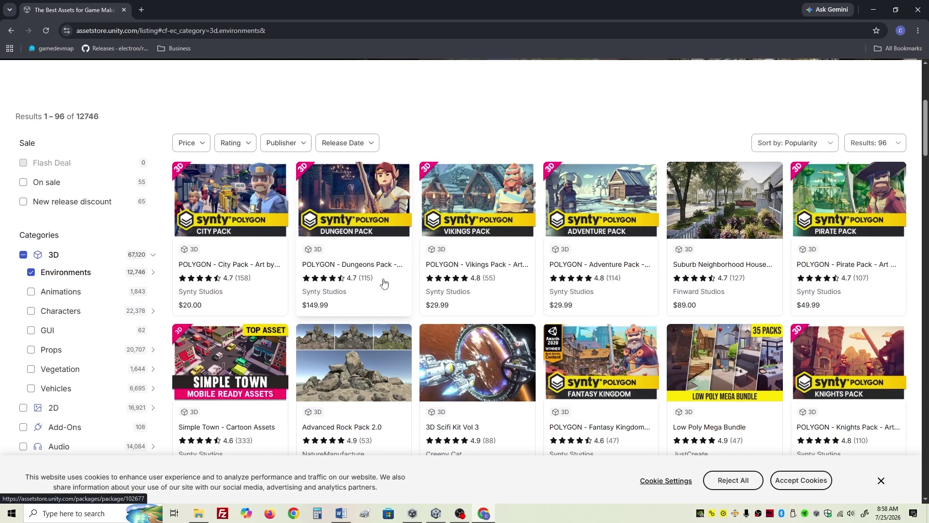
left_click(192, 142)
left_click(185, 167)
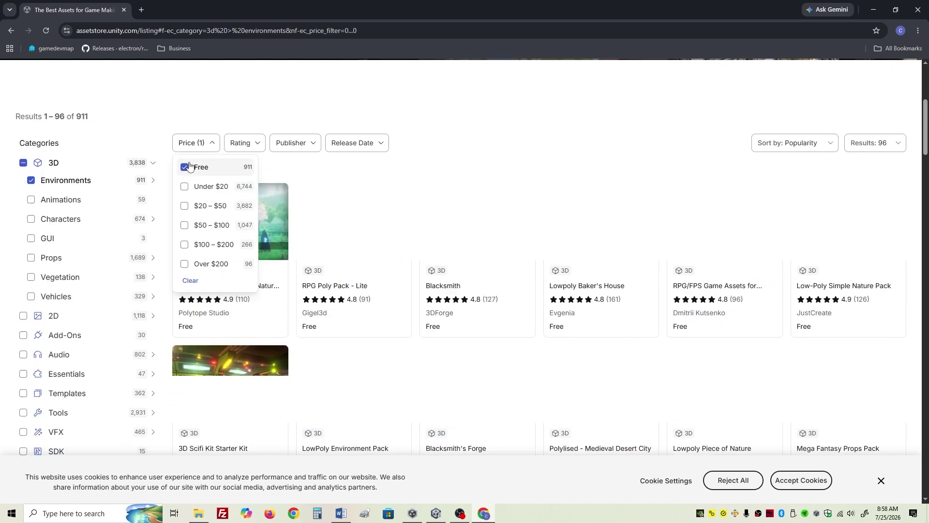
left_click(216, 141)
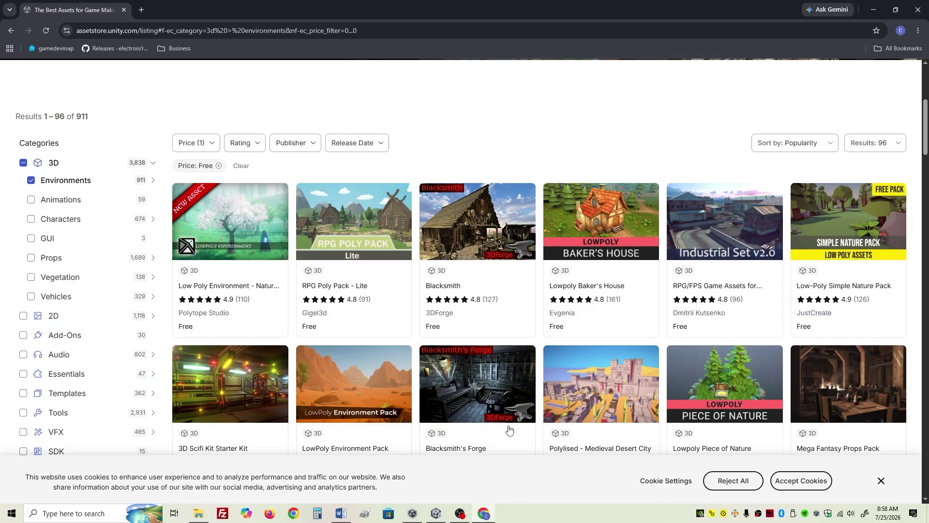
Step: Browse the free environment packs and open the Low Poly Environment - Nature Free page by Polytope Studio
scroll(384, 225, "down", 5)
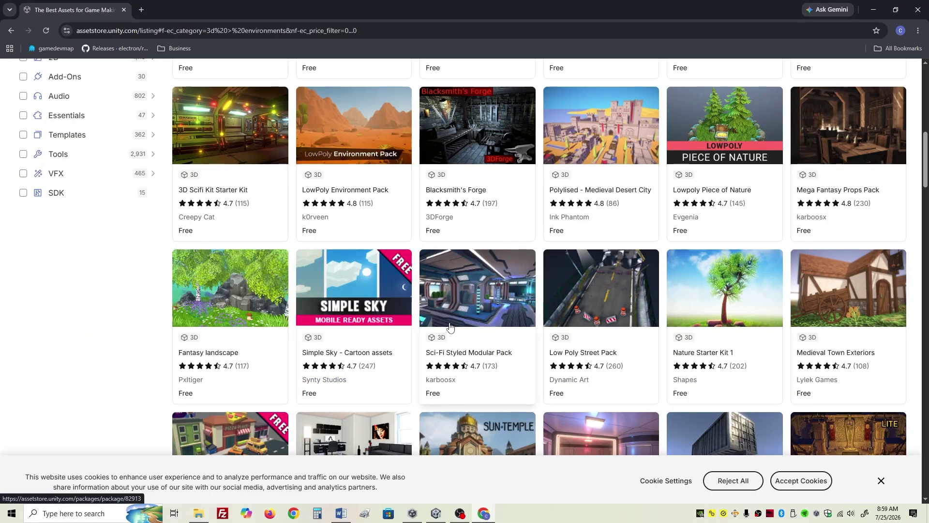
scroll(448, 328, "up", 3)
scroll(448, 329, "up", 3)
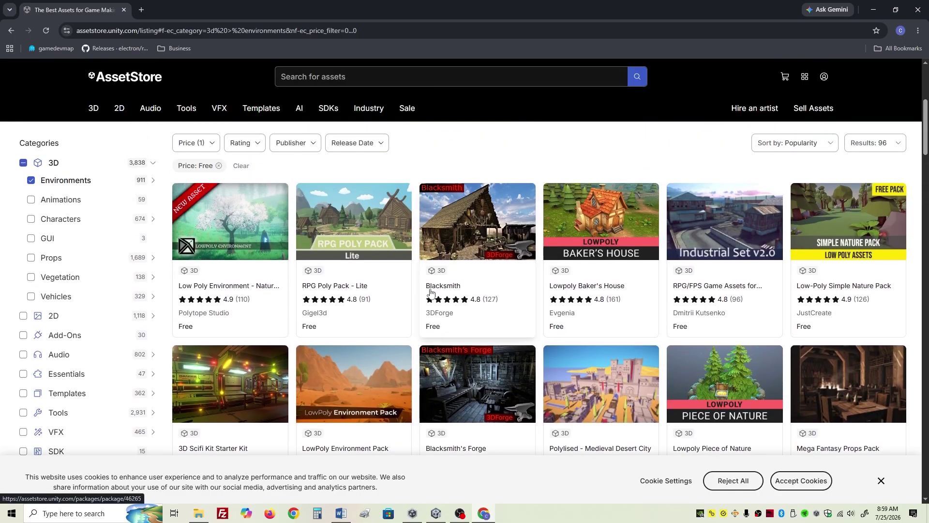
left_click(215, 225)
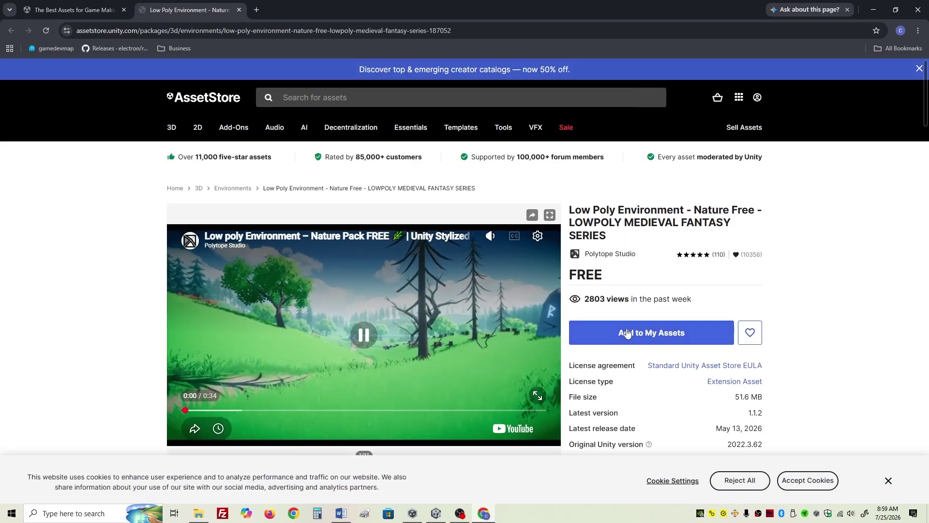
Step: Request adding the nature pack to My Assets and sign in to Unity with the existing Google account
left_click(648, 333)
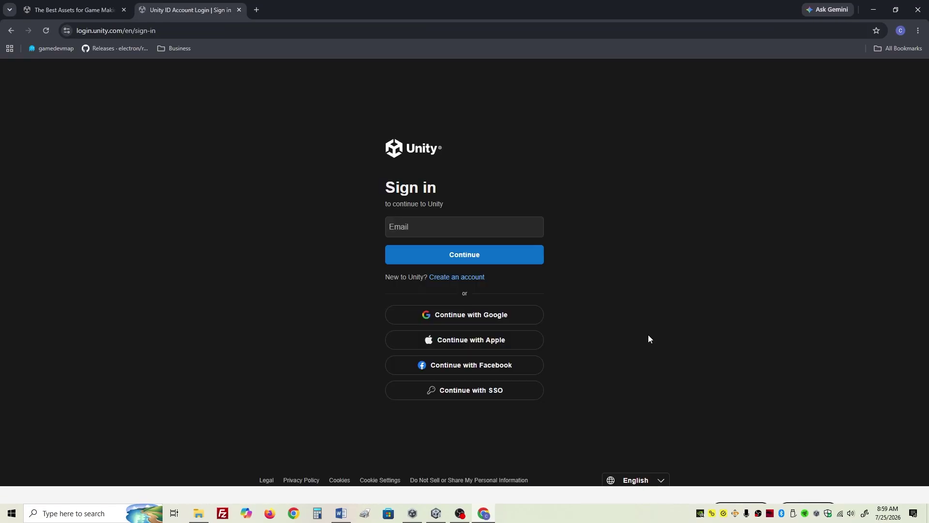
left_click(455, 310)
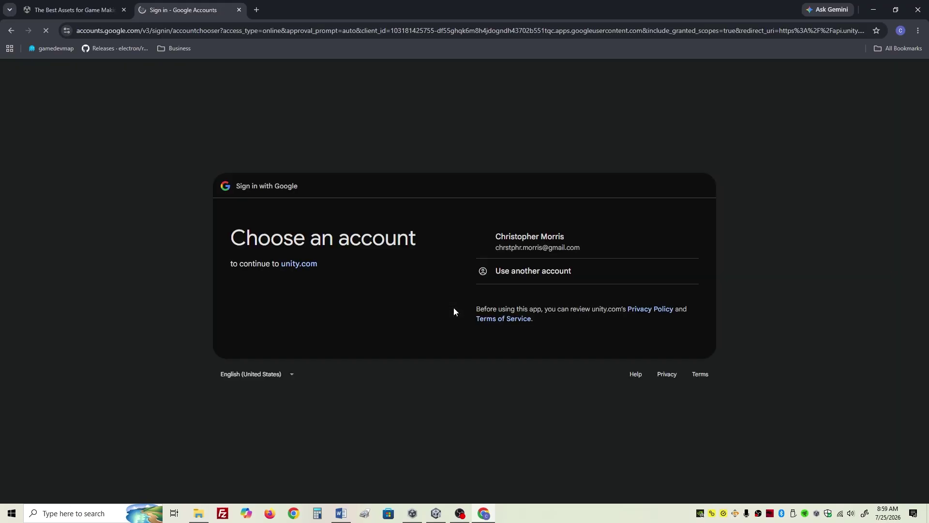
left_click(516, 253)
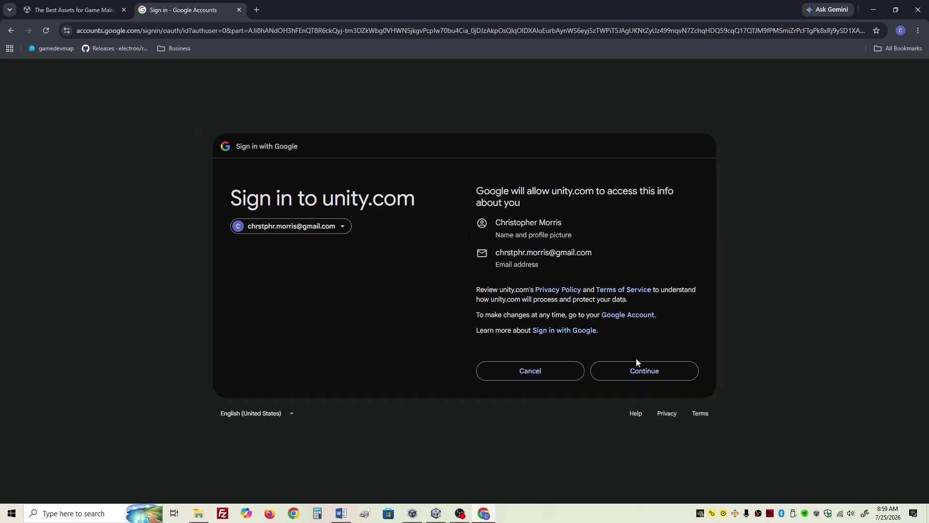
left_click(638, 366)
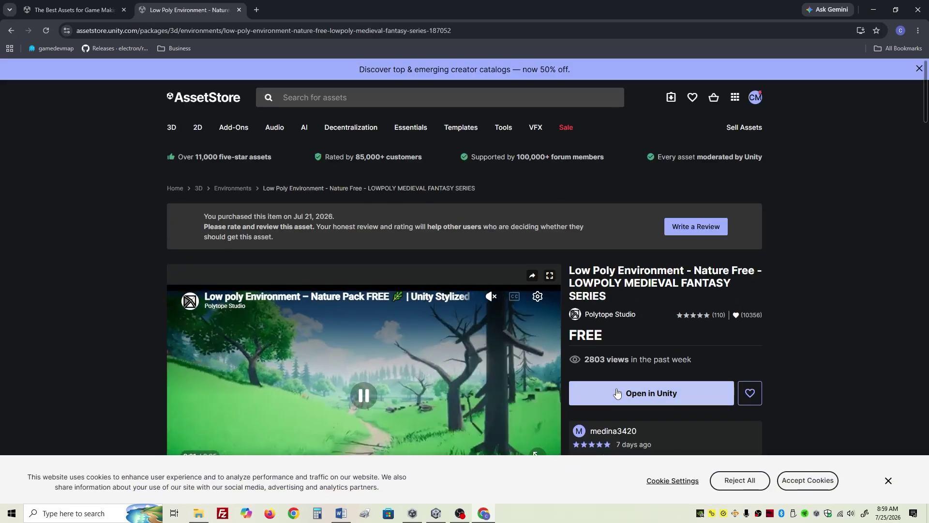
Step: Open the nature pack in Unity's Package Manager, view its In Project options, and close the Package Manager
left_click(617, 393)
left_click(508, 119)
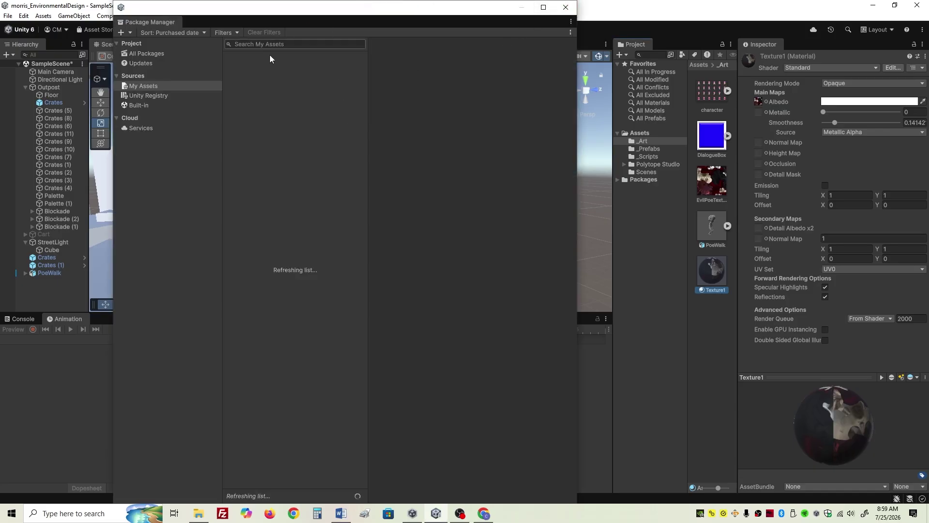
left_click_drag(213, 10, 310, 55)
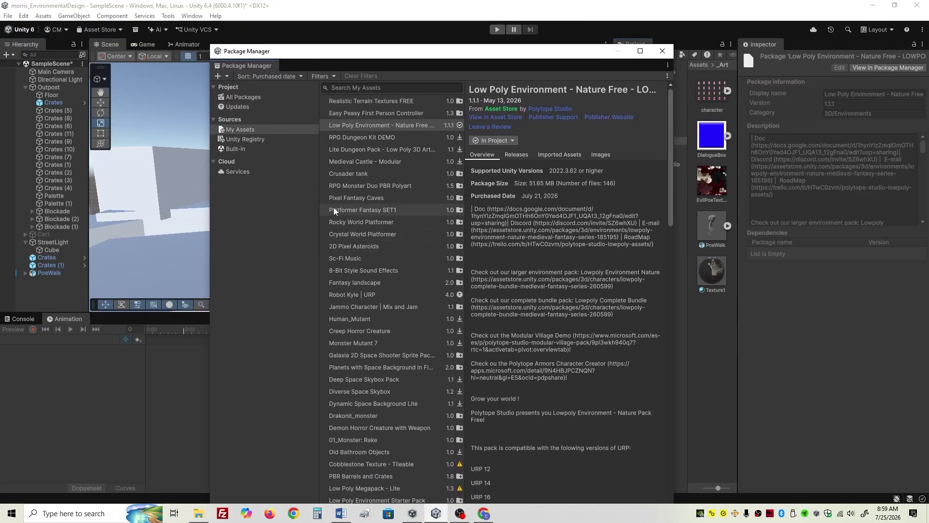
left_click(499, 140)
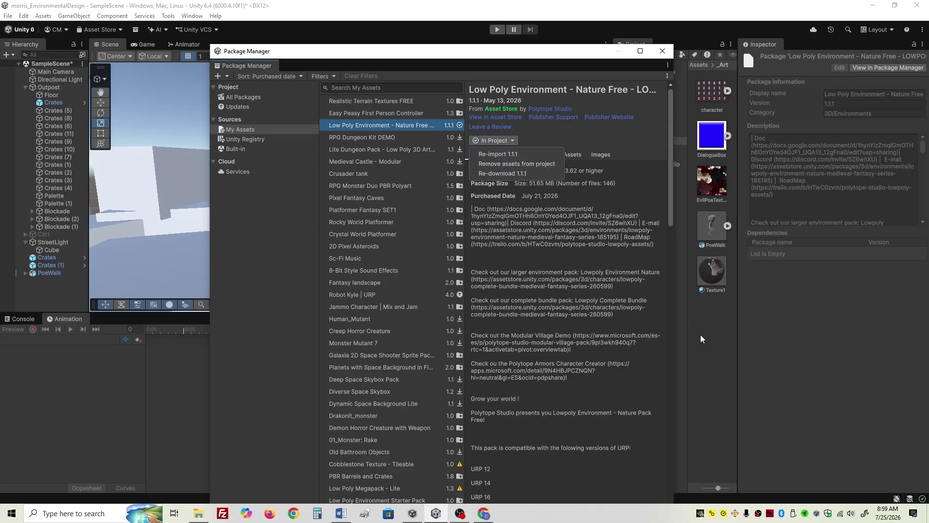
left_click(663, 51)
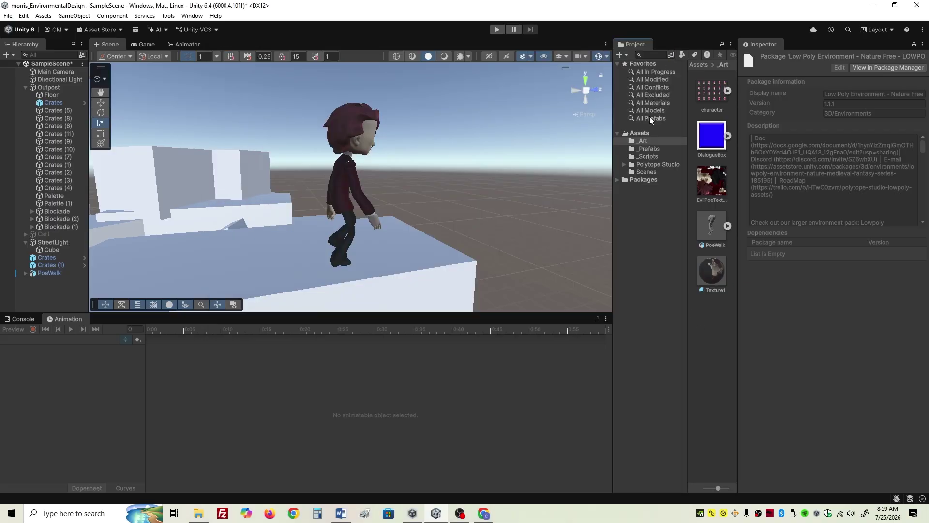
Step: Try placing the PT_Poppy_02 flower prefab from Polytope Studio's low-poly environment assets beside the PoeWalk character, and undo the placement
left_click(631, 166)
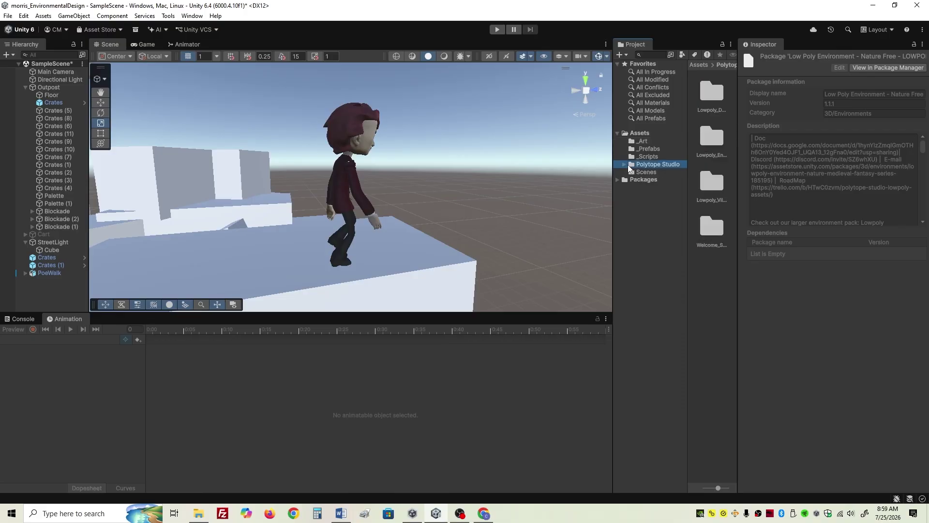
double_click(711, 97)
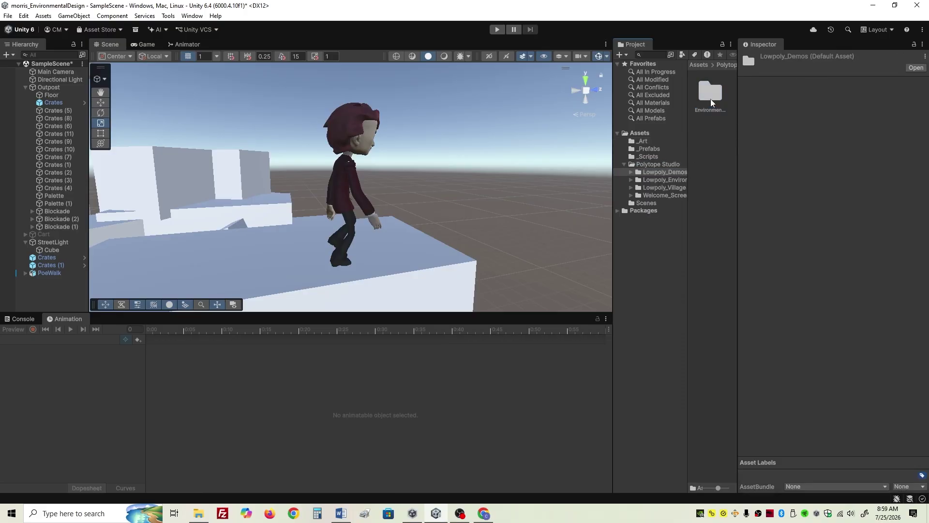
left_click(632, 180)
left_click(639, 187)
left_click(659, 197)
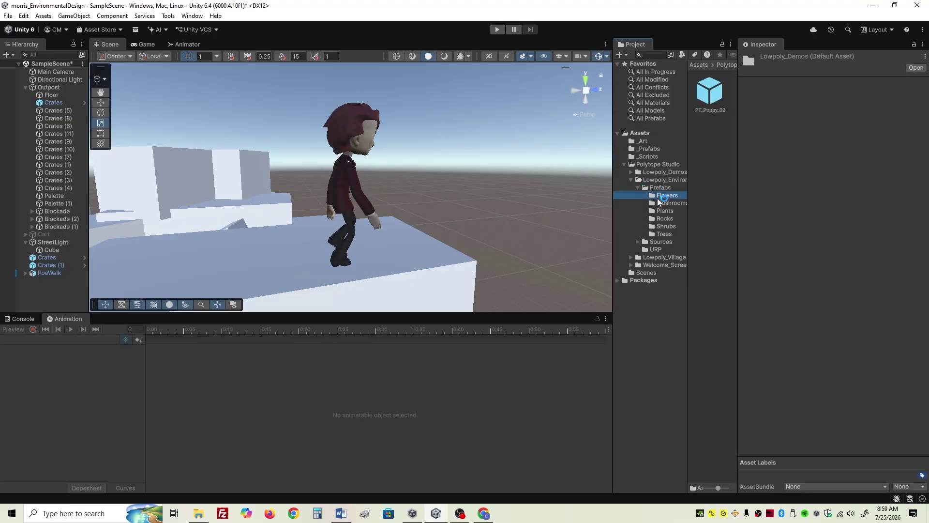
left_click_drag(709, 92, 289, 265)
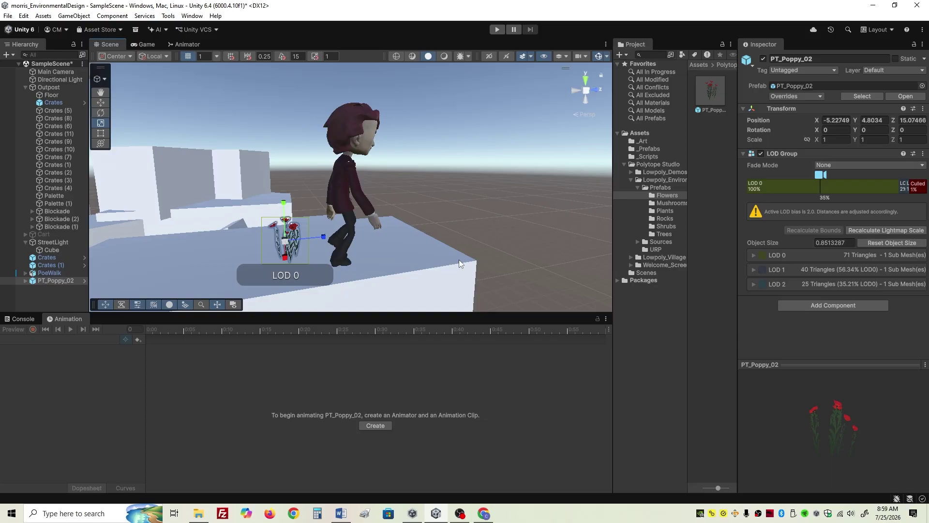
key("ctrl+z")
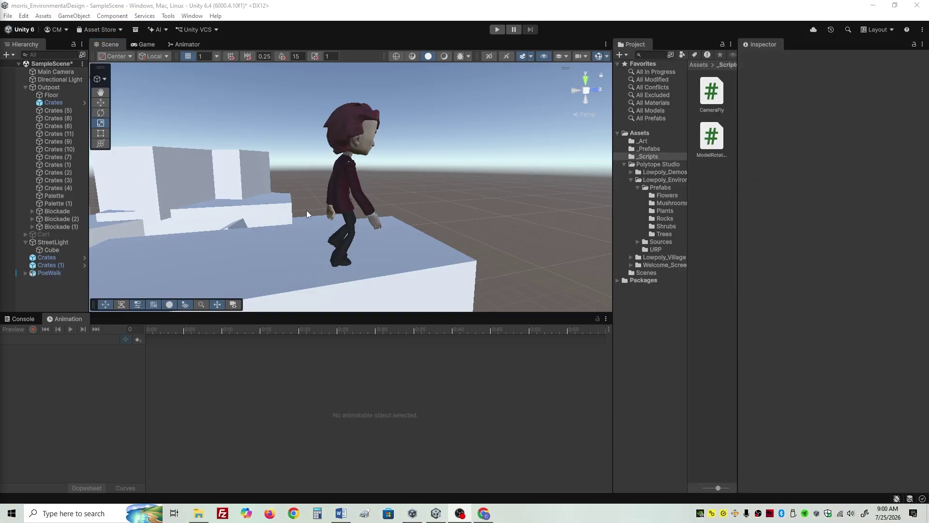
Step: Review the CameraFly script's code and its movement settings on the Main Camera
left_click(298, 21)
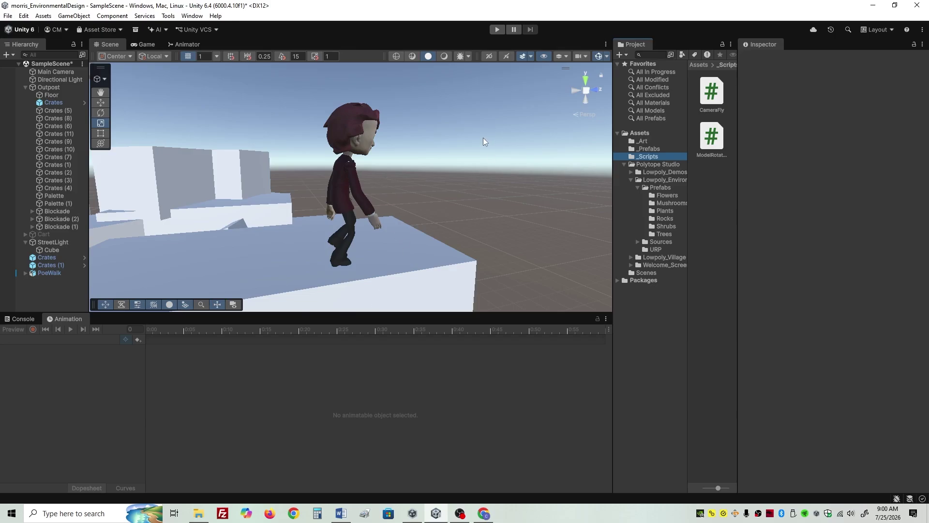
left_click_drag(483, 137, 272, 191, "alt")
scroll(349, 193, "down", 10)
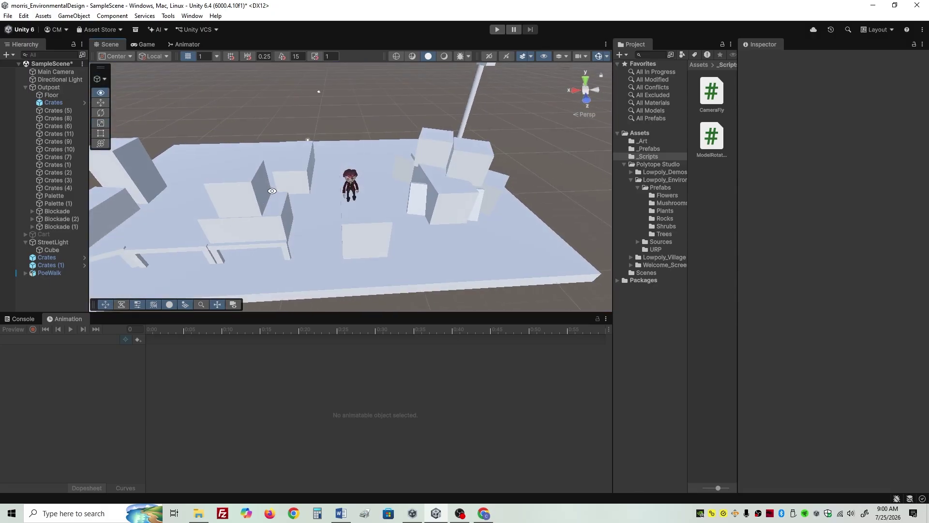
left_click(715, 96)
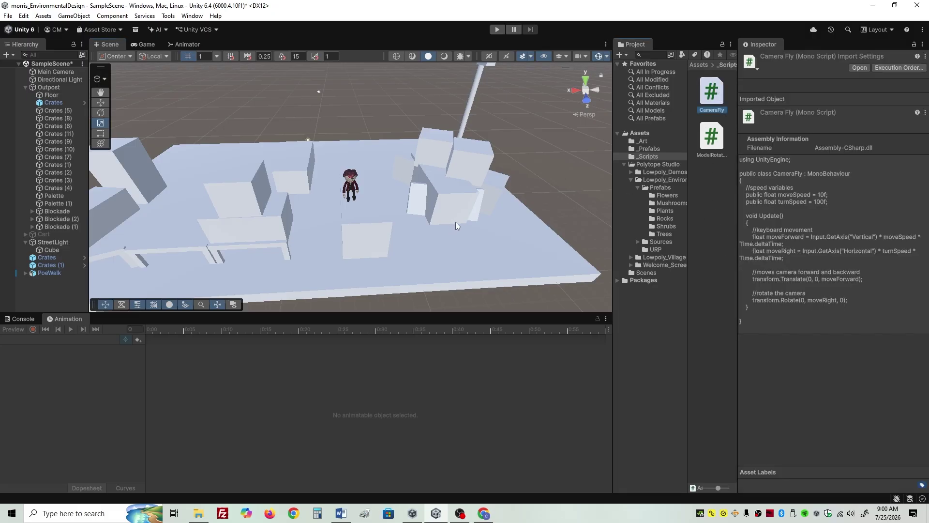
left_click(51, 72)
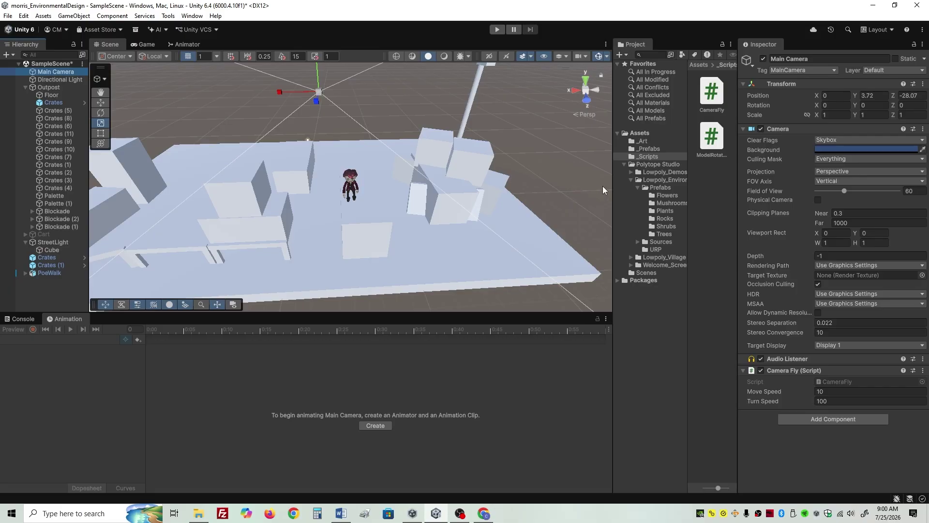
Step: Review the ModelRotator script's code and its rotation settings on the Outpost object
left_click(710, 141)
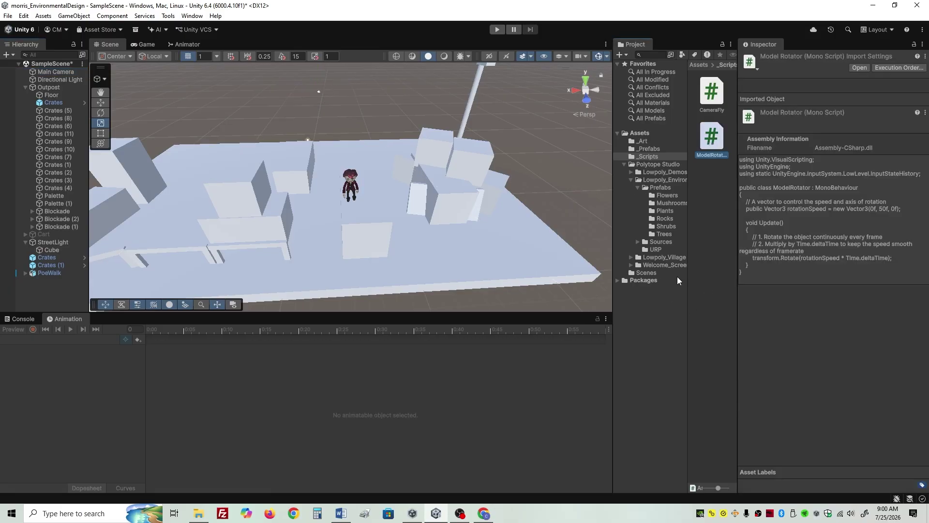
left_click(50, 88)
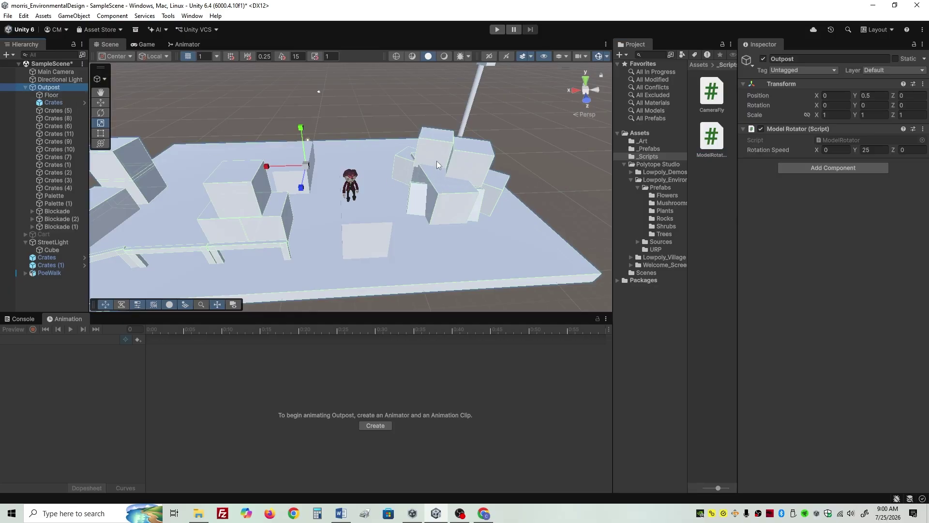
scroll(272, 195, "down", 4)
scroll(272, 193, "down", 2)
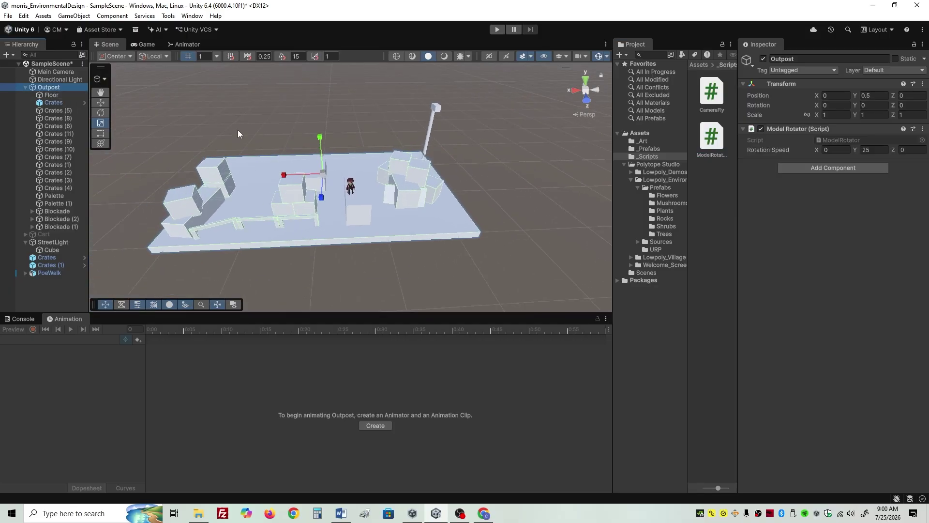
middle_click_drag(237, 129, 283, 150)
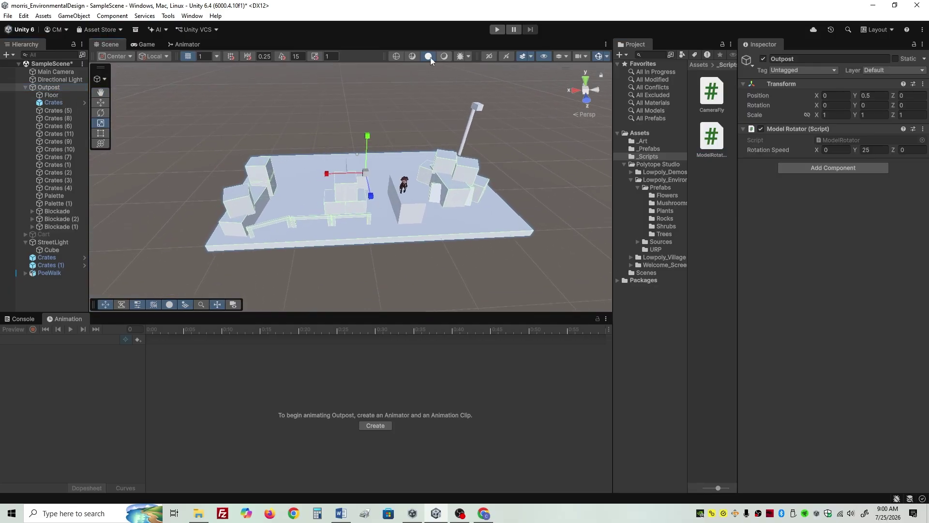
Step: Play-test the scene with the Model Rotator active, inspect the StreetLight and Outpost objects while it runs, and stop playback
left_click(497, 29)
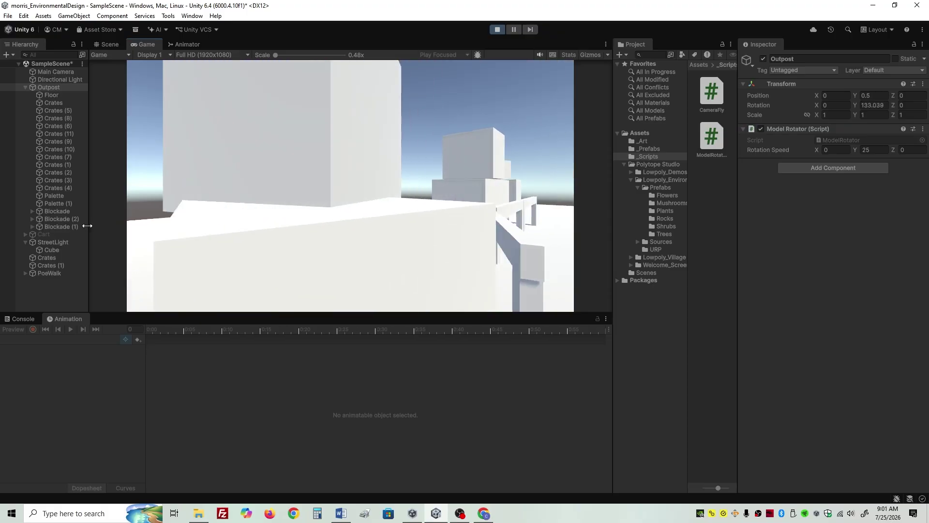
left_click(43, 242)
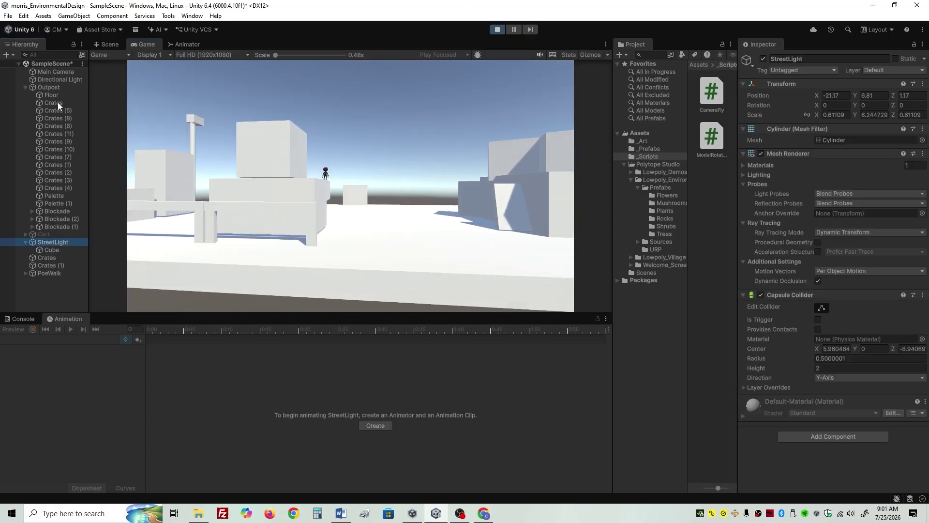
left_click(54, 88)
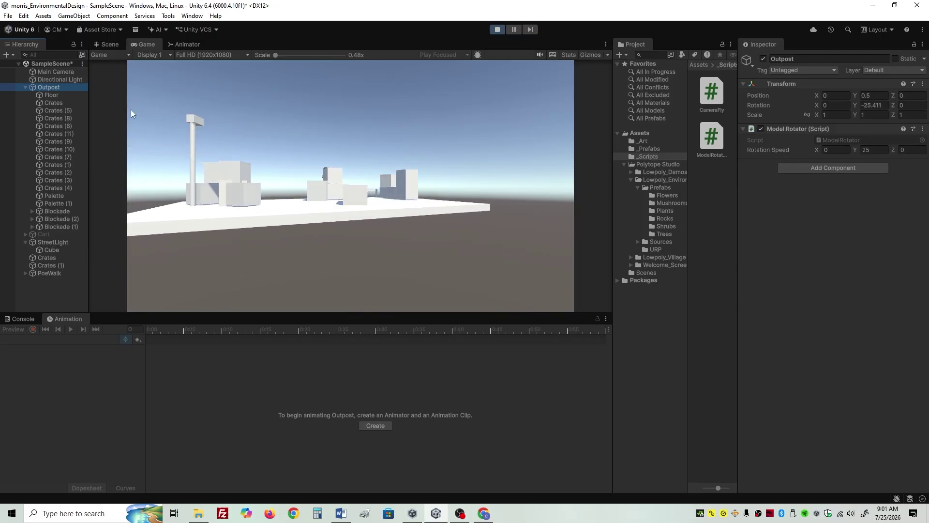
left_click(498, 29)
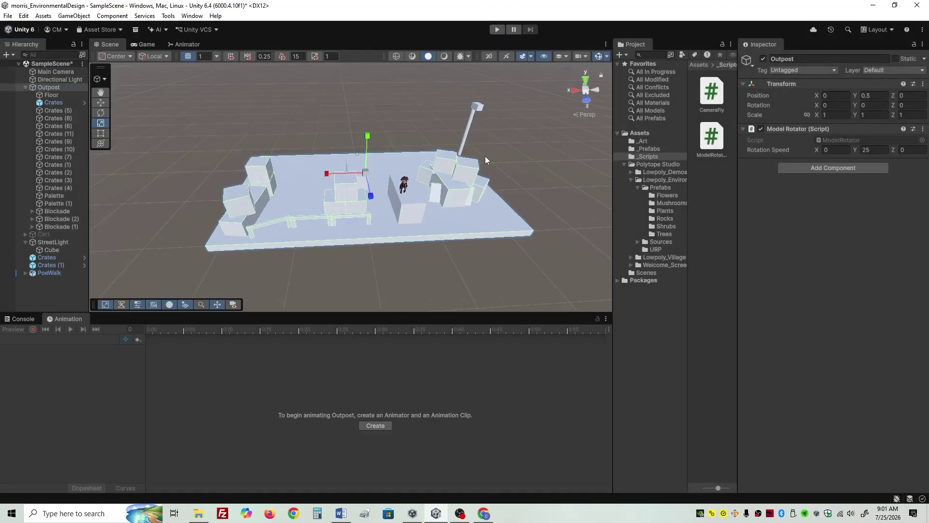
Step: Disable the Outpost's Model Rotator component and play-test the scene by flying the camera forward and turning among the crates
left_click(761, 129)
left_click(496, 28)
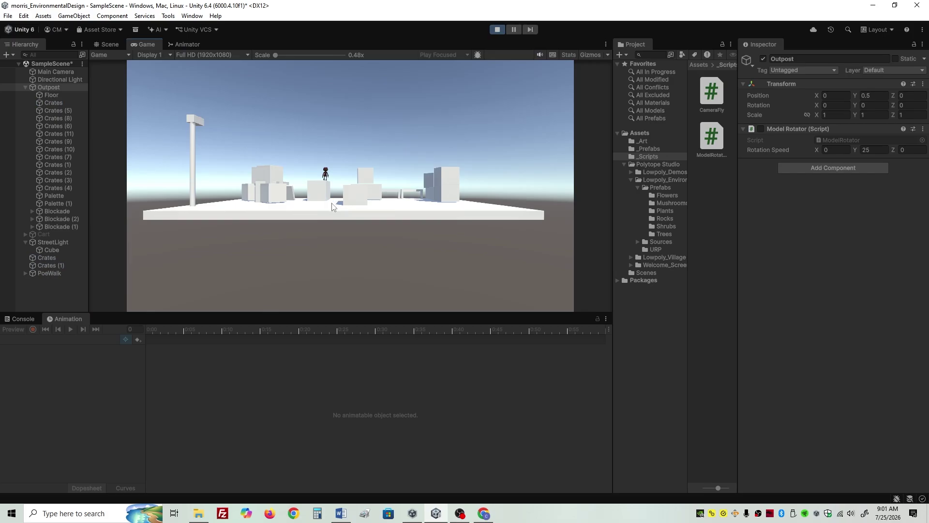
key("w")
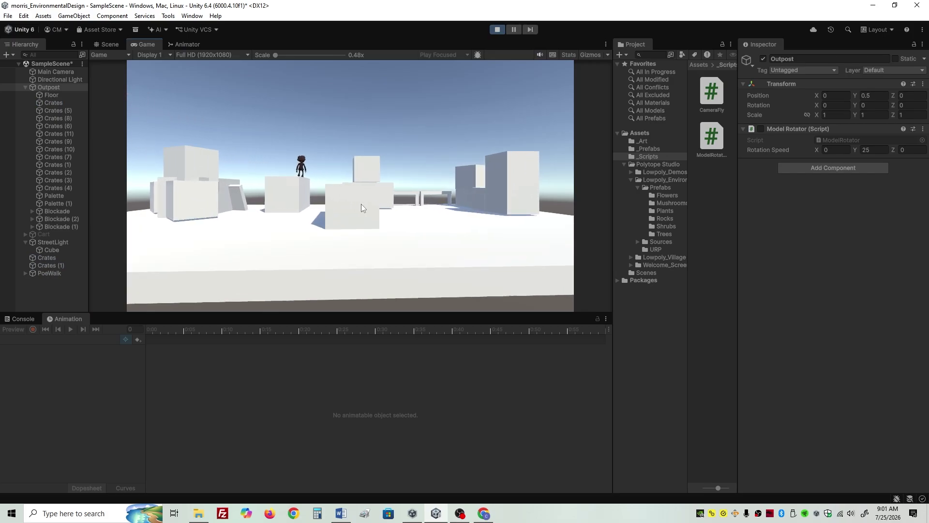
key("d")
key("w")
right_click_drag(361, 204, 184, 233)
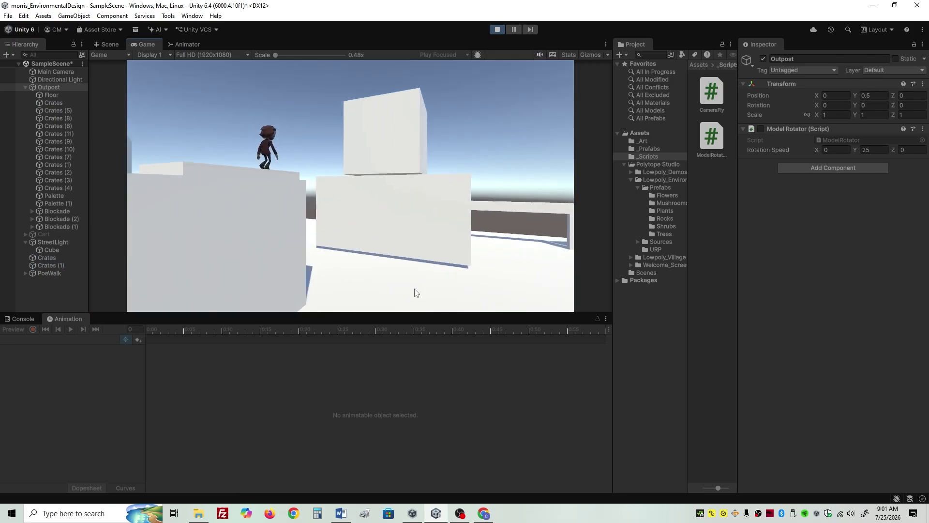
key("w")
right_click_drag(271, 225, 204, 221)
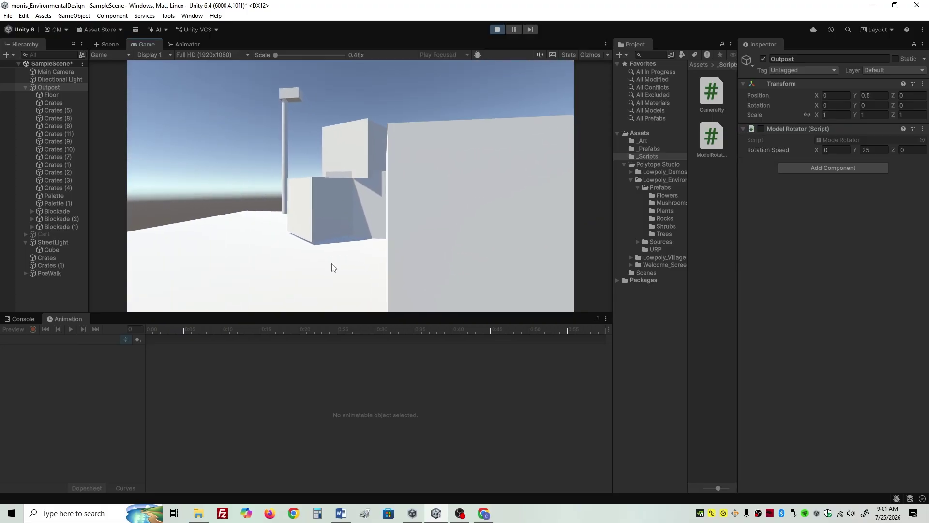
right_click_drag(361, 267, 482, 268)
key("w")
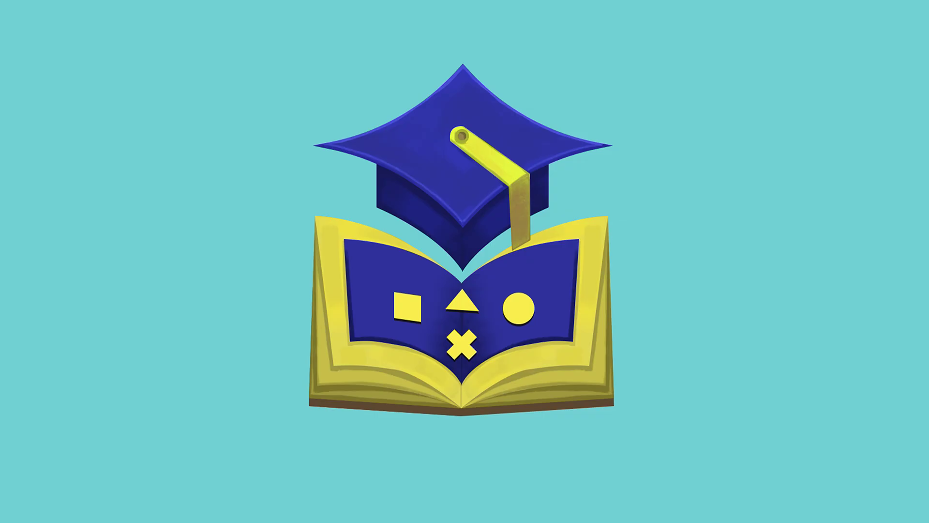